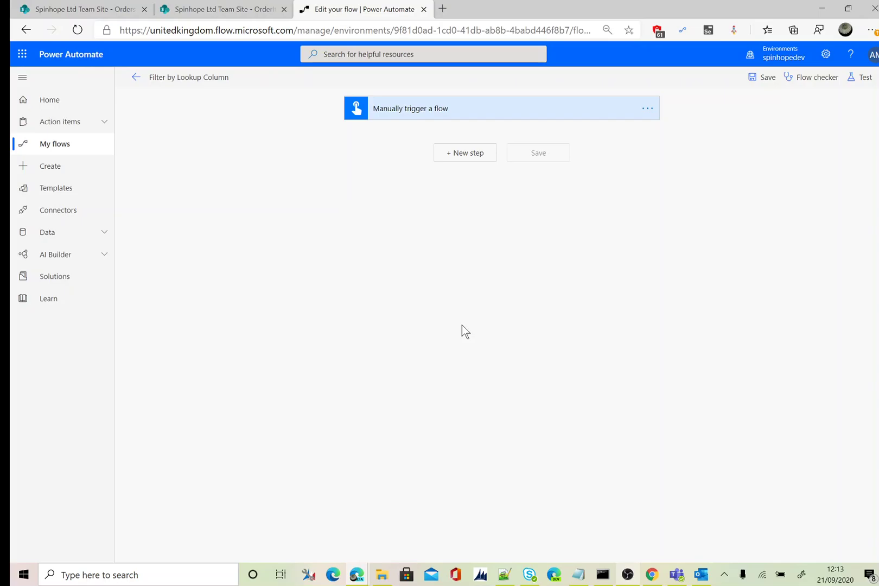
View the SharePoint Orders list, then OrderItems with Book, Pen and Magazine linked to ORD100/ORD101
{"action": "left_click", "coordinate": [77, 8]}
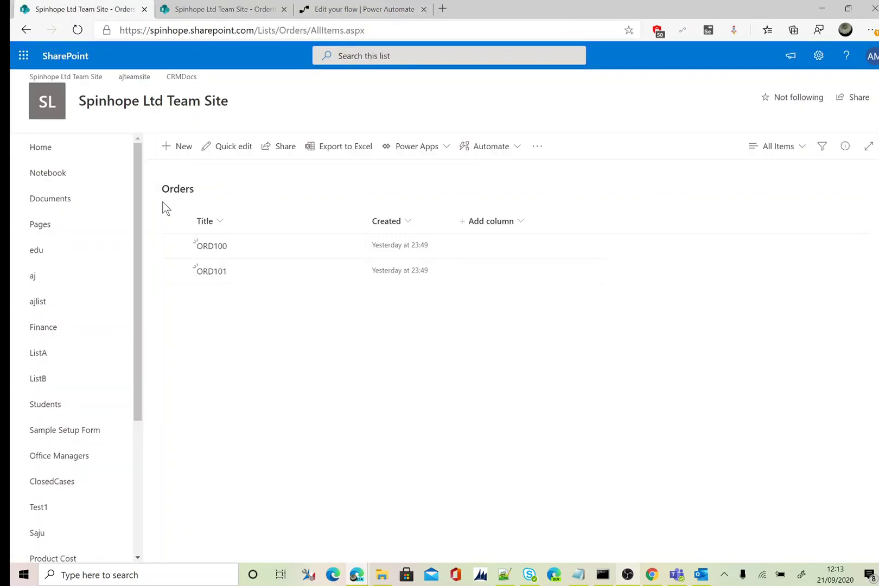
{"action": "left_click", "coordinate": [211, 12]}
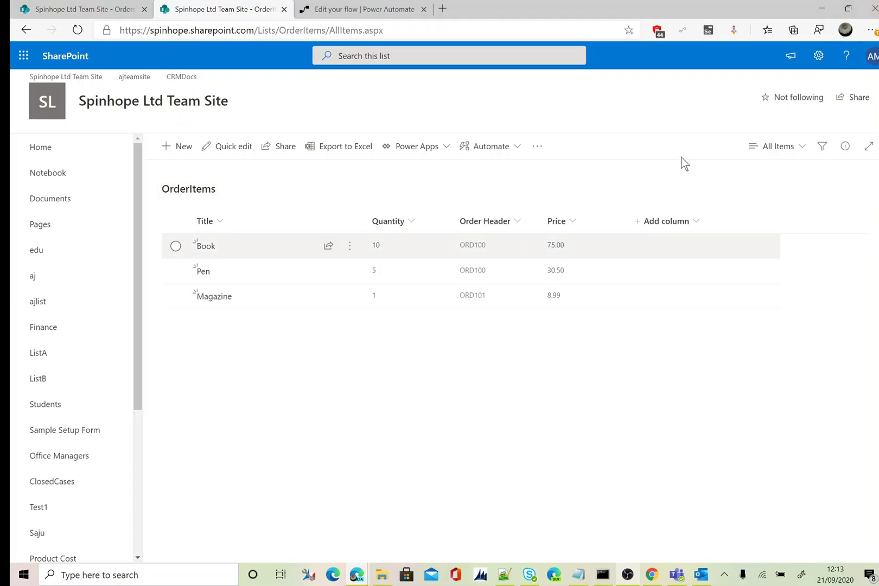
Open the OrderItems list settings and scroll to the Columns section showing the Order Header lookup
{"action": "left_click", "coordinate": [819, 55]}
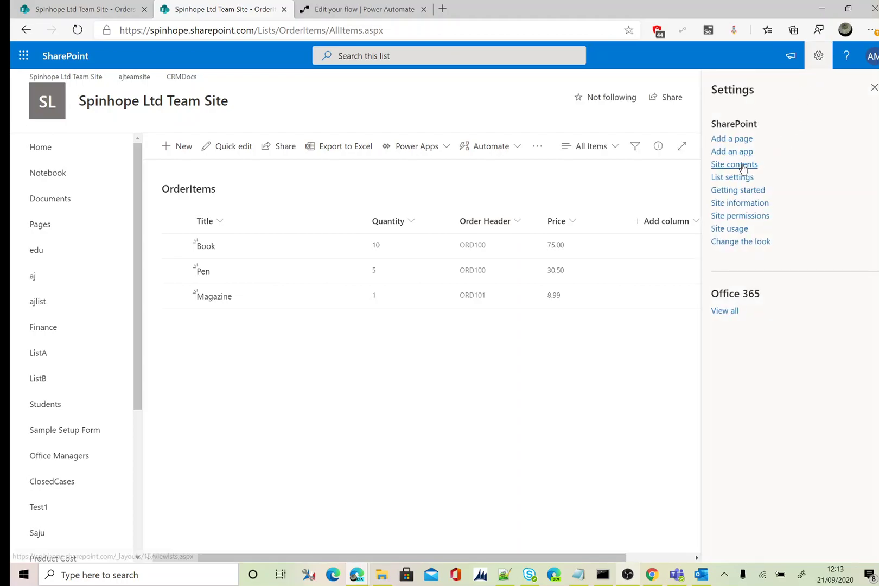
{"action": "left_click", "coordinate": [737, 177]}
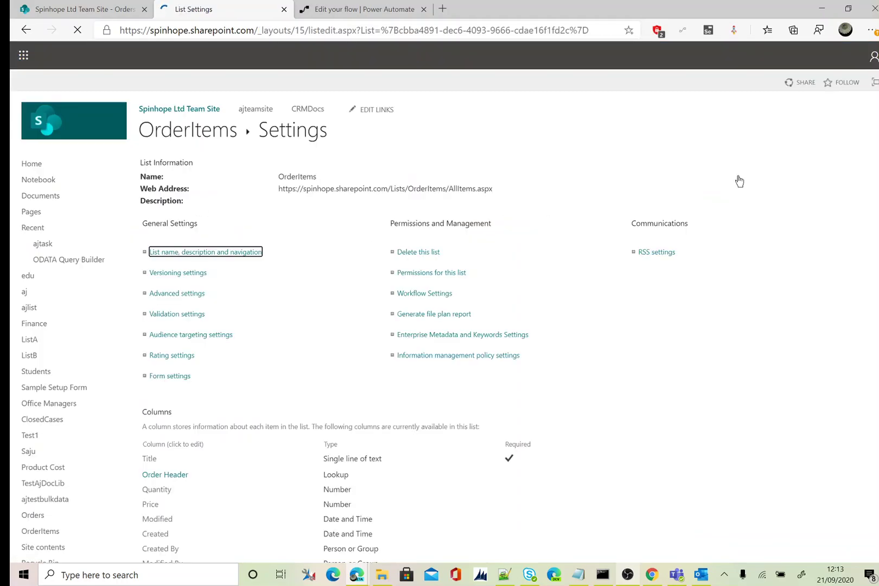
{"action": "scroll", "coordinate": [271, 359], "scroll_direction": "down", "scroll_amount": 2}
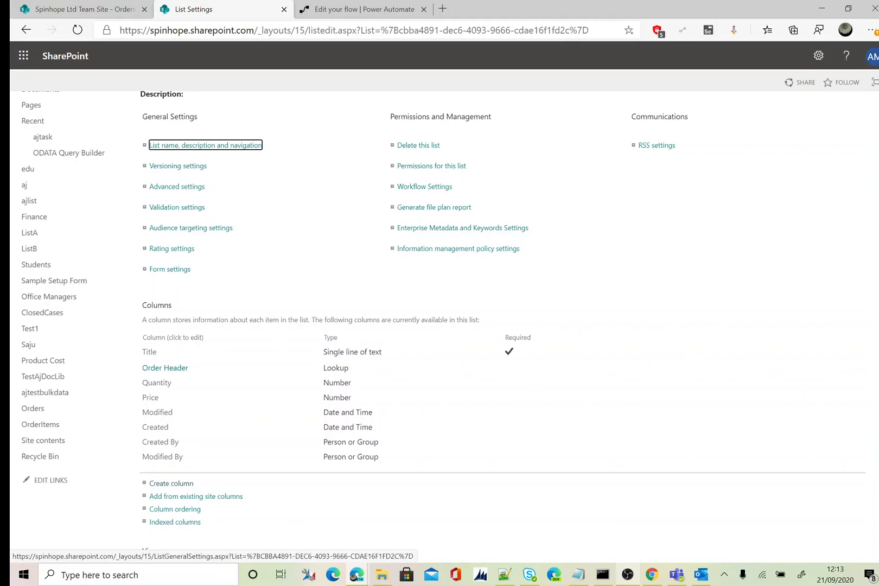
Read Order Header's internal name Order_x0020_Header from the column URL, then return to OrderItems
{"action": "left_click", "coordinate": [177, 370]}
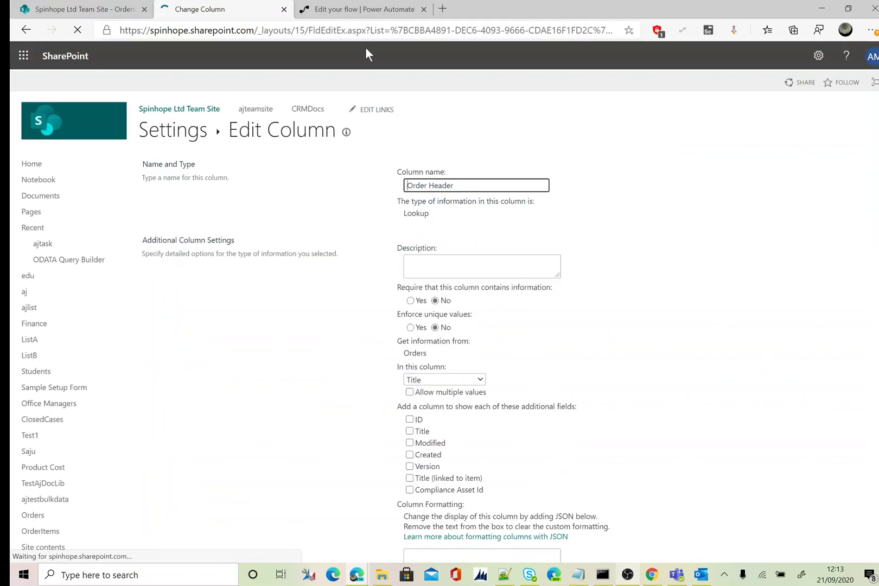
{"action": "left_click", "coordinate": [403, 32]}
{"action": "key", "text": "End"}
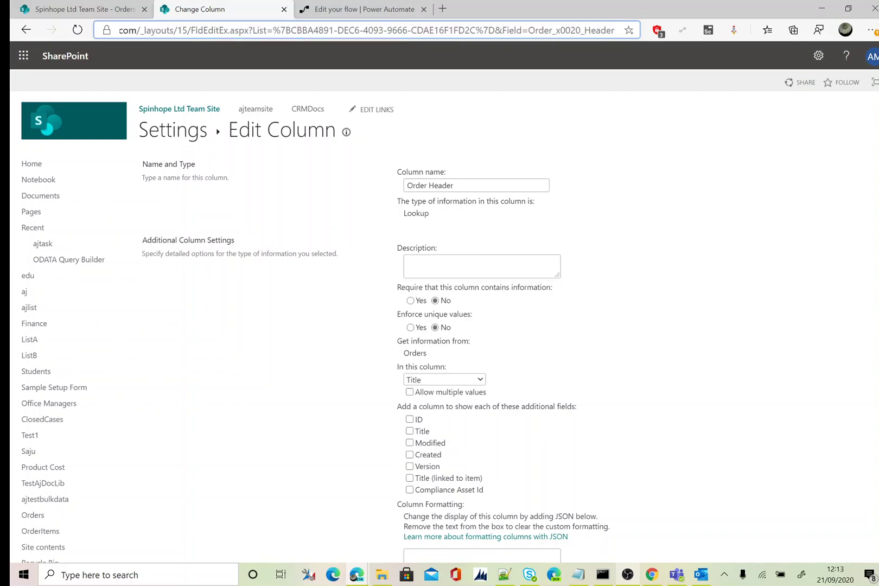
{"action": "key", "text": "ctrl+Left"}
{"action": "key", "text": "shift+Right"}
{"action": "key", "text": "shift+Right"}
{"action": "key", "text": "shift+Right"}
{"action": "key", "text": "shift+Right"}
{"action": "key", "text": "shift+Right"}
{"action": "key", "text": "shift+Right"}
{"action": "key", "text": "shift+Right"}
{"action": "key", "text": "shift+Right"}
{"action": "key", "text": "shift+Right"}
{"action": "key", "text": "shift+Right"}
{"action": "key", "text": "shift+Right"}
{"action": "key", "text": "shift+Right"}
{"action": "key", "text": "shift+Right"}
{"action": "key", "text": "shift+Right"}
{"action": "key", "text": "shift+Right"}
{"action": "key", "text": "shift+Right"}
{"action": "key", "text": "shift+Right"}
{"action": "key", "text": "shift+Right"}
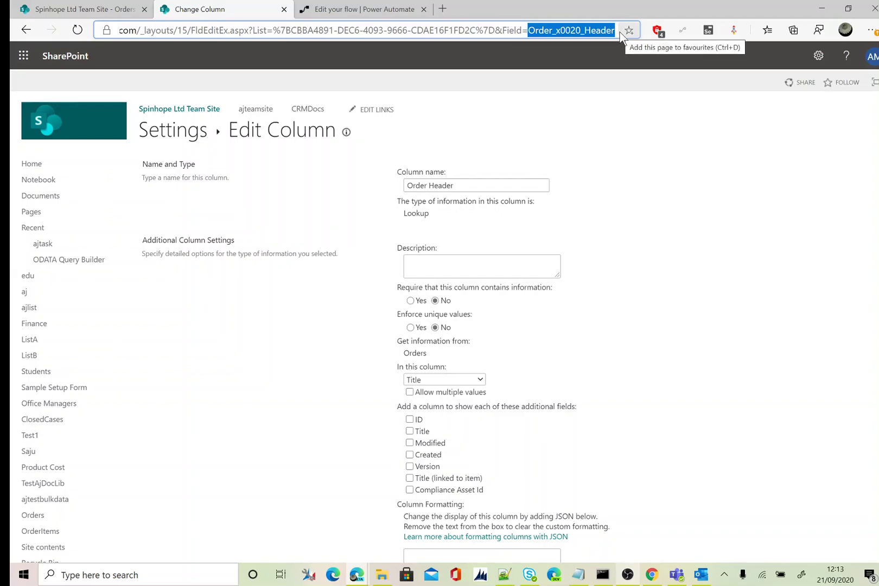
{"action": "left_click", "coordinate": [155, 135]}
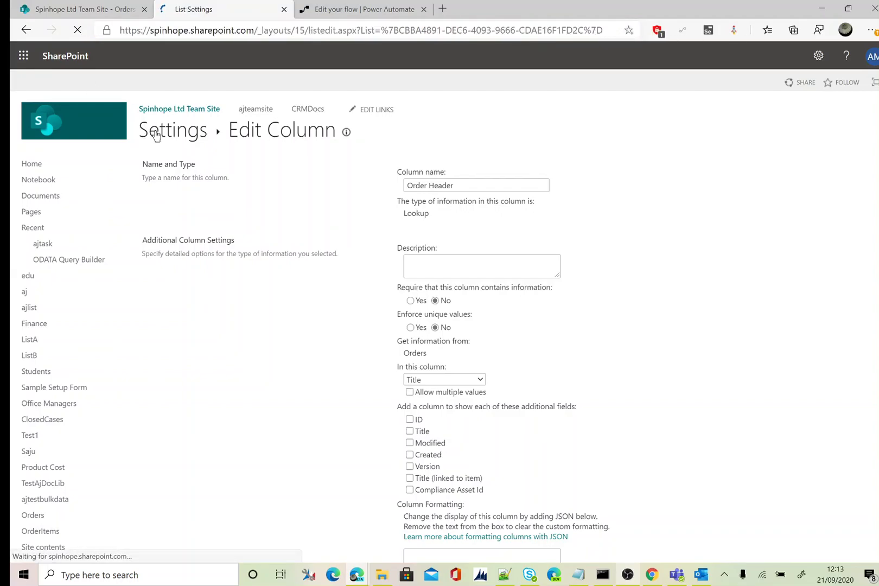
{"action": "left_click", "coordinate": [197, 140]}
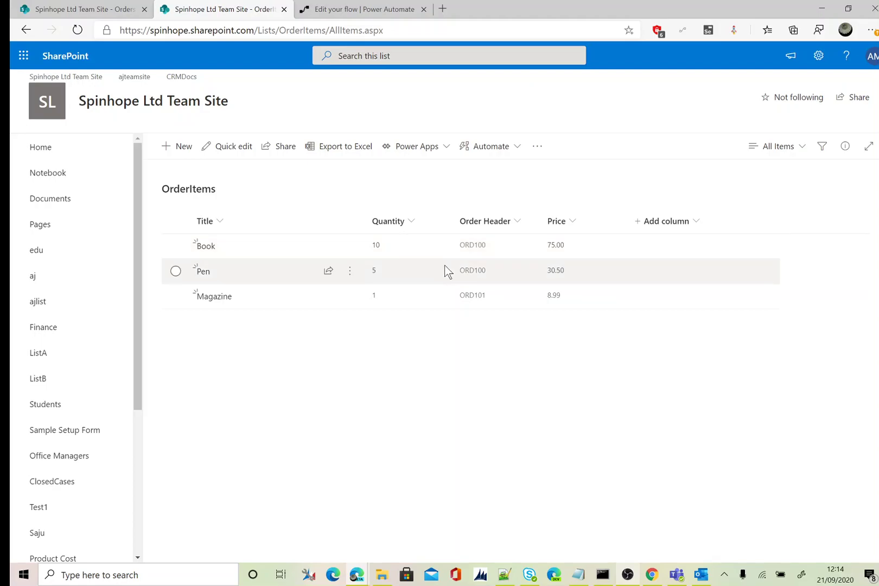
Add the SharePoint connector's Get items action below the manual trigger in 'Filter by Lookup Column'
{"action": "left_click", "coordinate": [390, 9]}
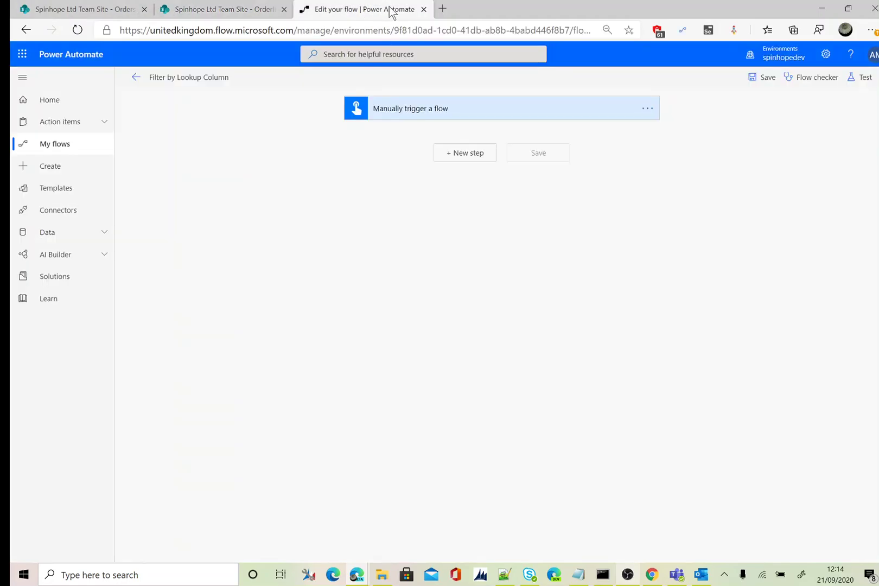
{"action": "left_click", "coordinate": [462, 155]}
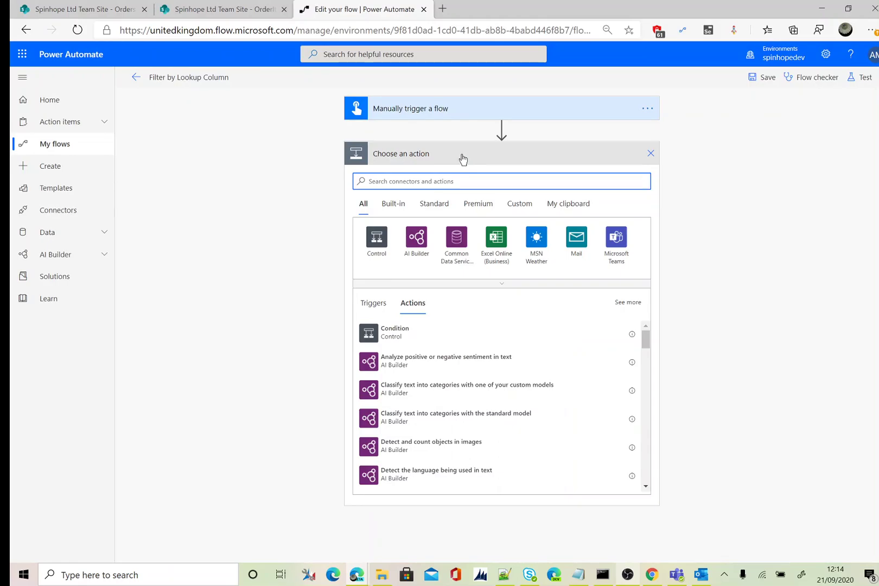
{"action": "type", "text": "sharepoint"}
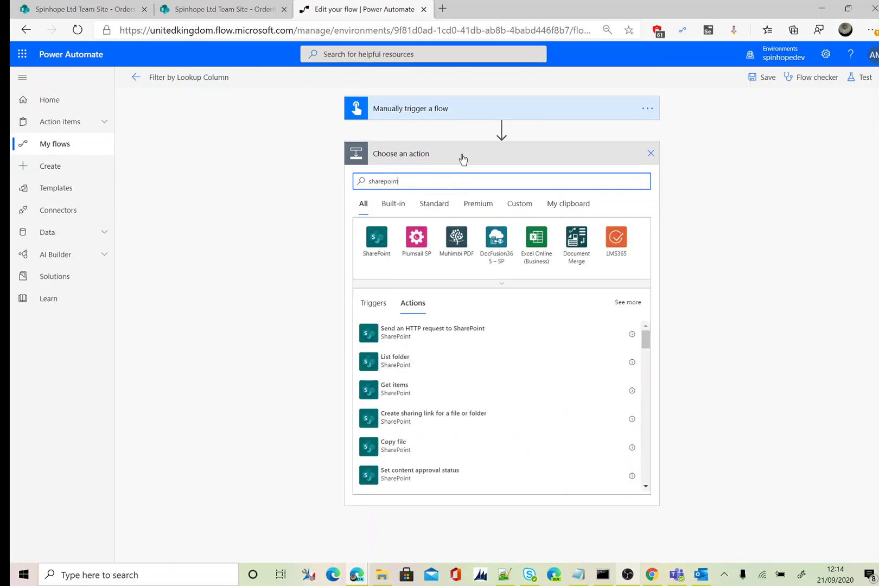
{"action": "left_click", "coordinate": [377, 239]}
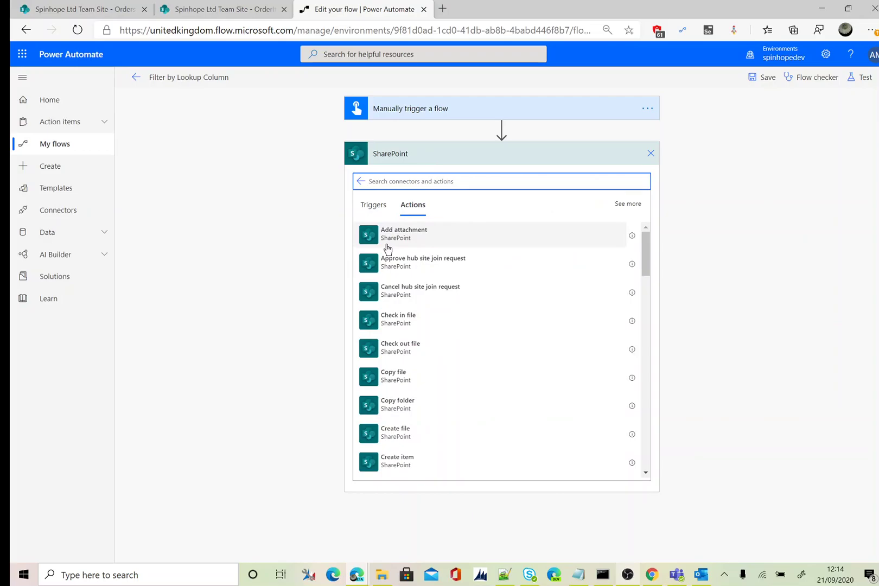
{"action": "type", "text": "Get"}
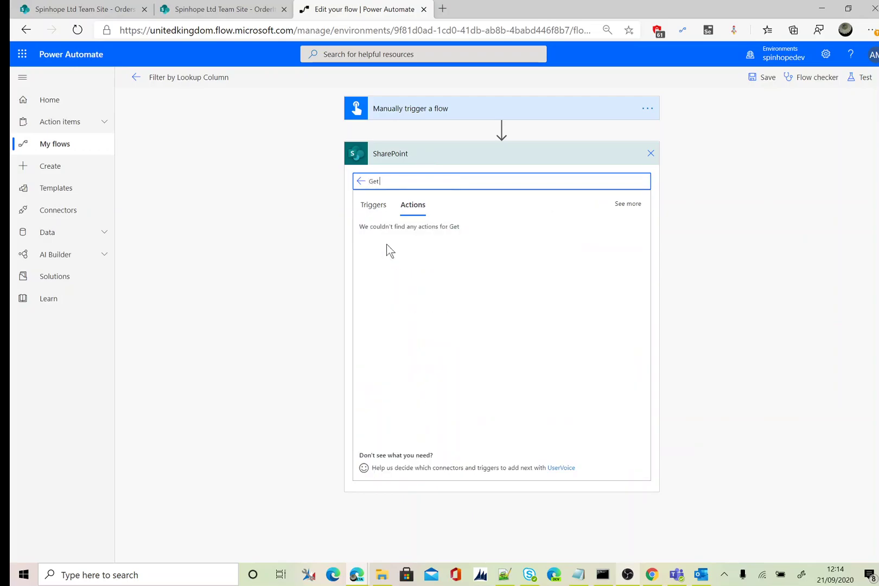
{"action": "type", "text": " items"}
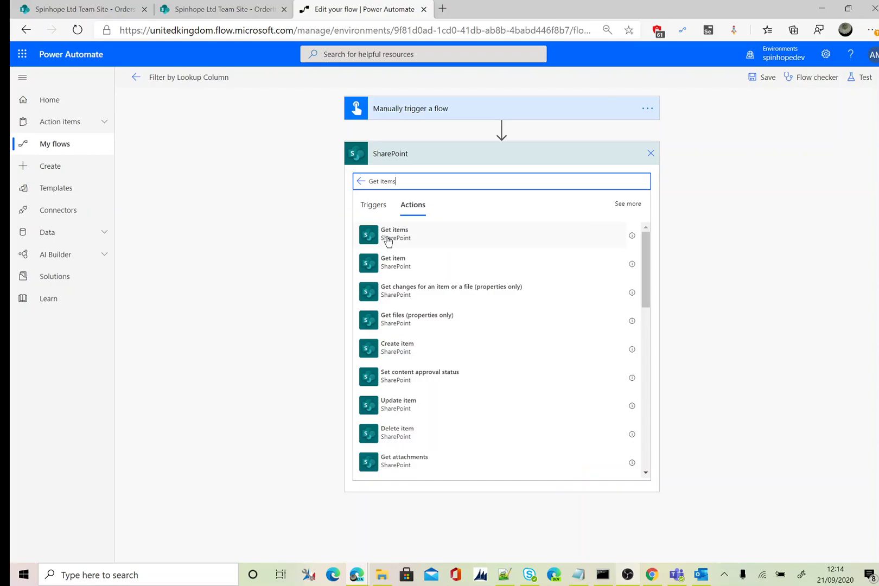
{"action": "left_click", "coordinate": [388, 239]}
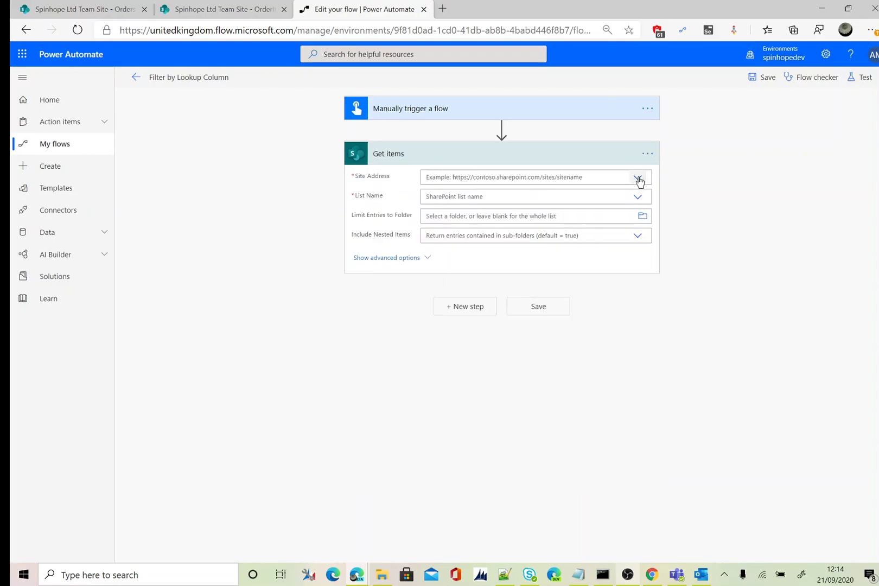
Set Get items to Spinhope Ltd Team Site and the OrderItems list, showing advanced options
{"action": "left_click", "coordinate": [638, 179]}
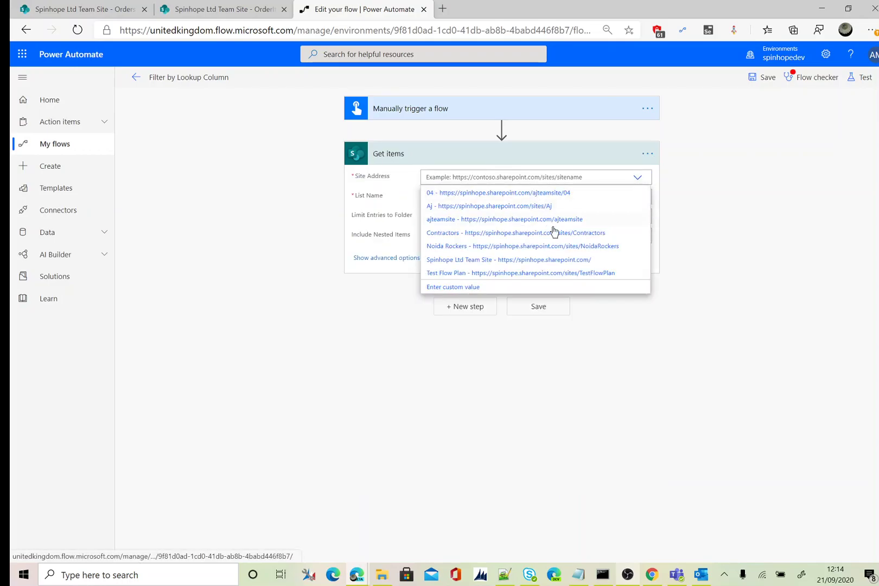
{"action": "left_click", "coordinate": [564, 260]}
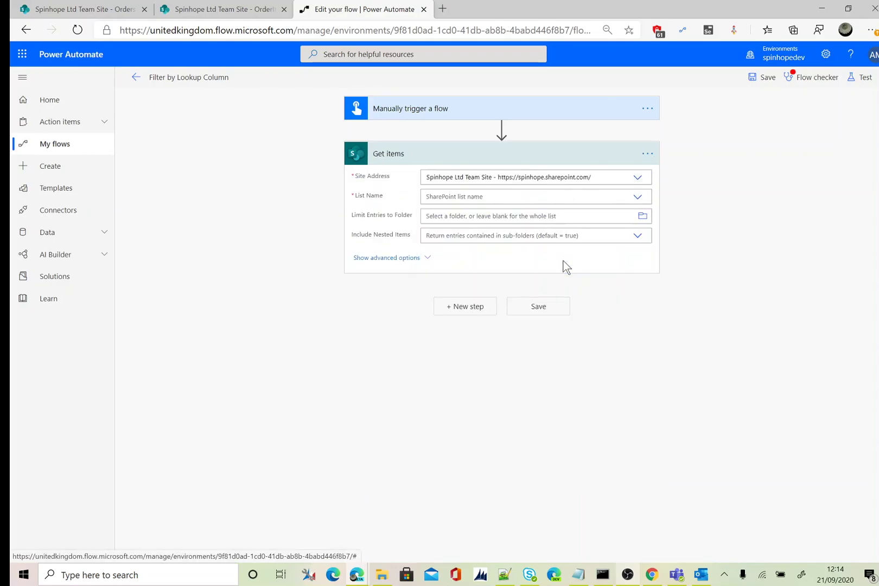
{"action": "left_click", "coordinate": [642, 202]}
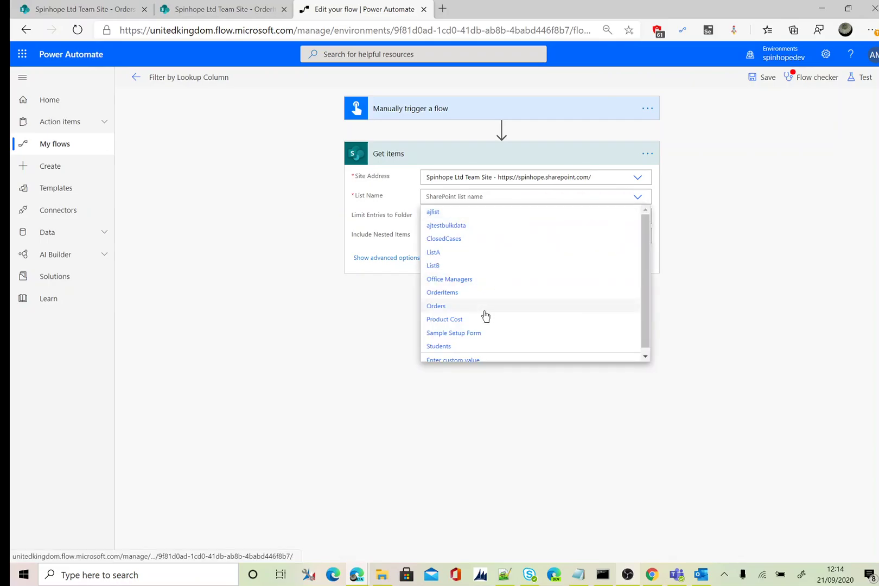
{"action": "left_click", "coordinate": [455, 293]}
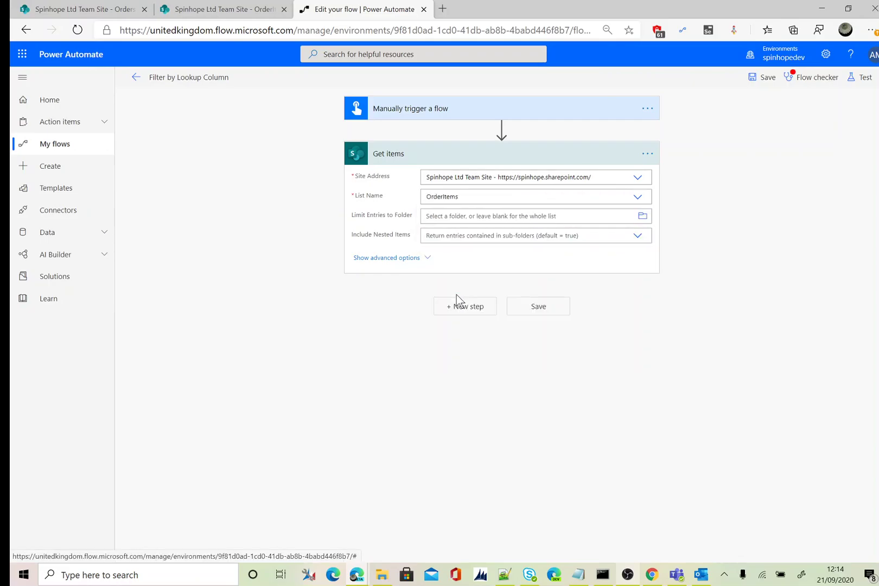
{"action": "left_click", "coordinate": [408, 258]}
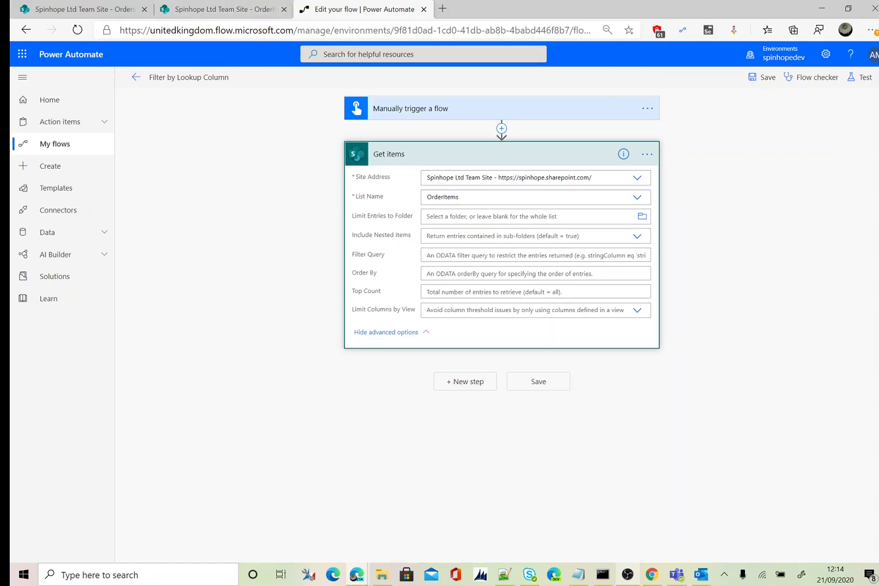
Check the OrderItems and Orders lists in SharePoint, then return to the flow
{"action": "left_click", "coordinate": [220, 11]}
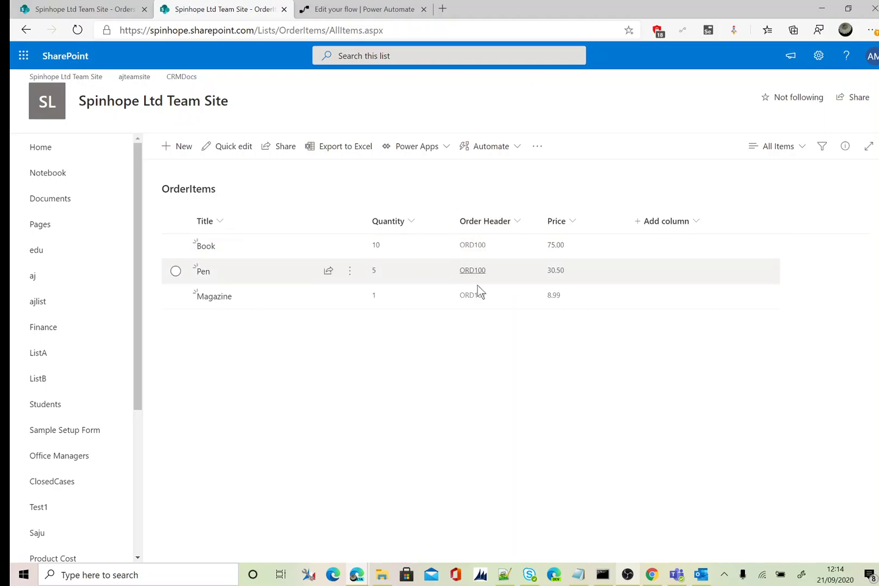
{"action": "left_click", "coordinate": [108, 11]}
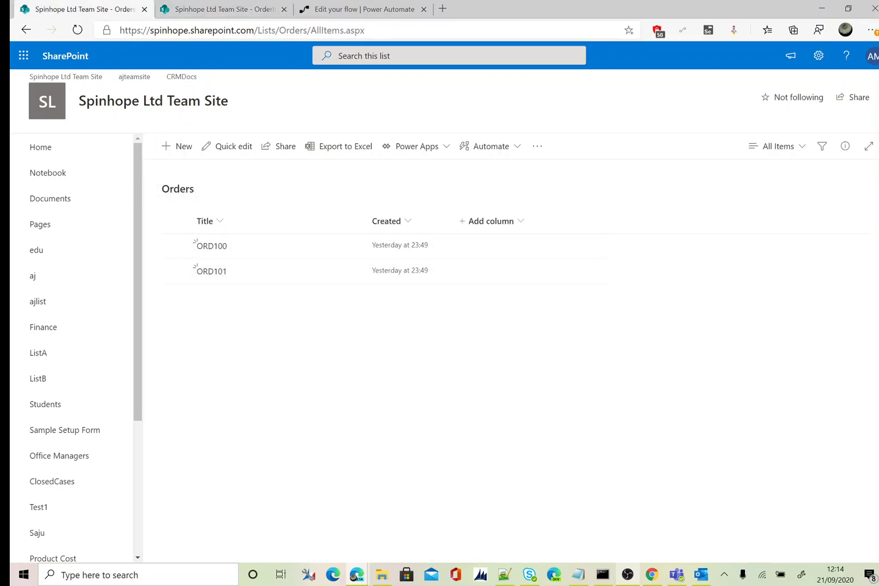
{"action": "left_click", "coordinate": [354, 9]}
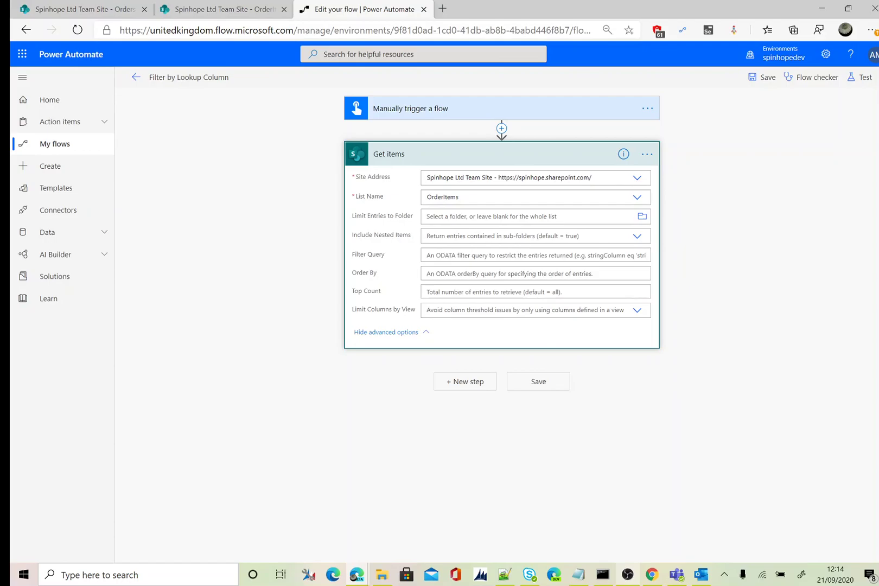
Paste Order_x0020_Header/Title eq 'ORD100' as the Filter Query, then view the Orders list
{"action": "type", "text": "Order_x0020_Header/Title eq 'ORD100'"}
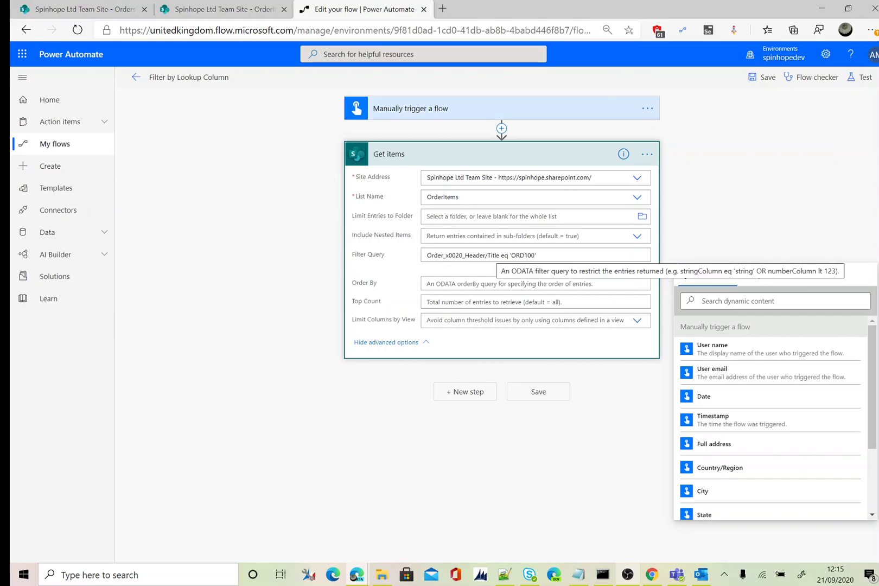
{"action": "left_click", "coordinate": [101, 10]}
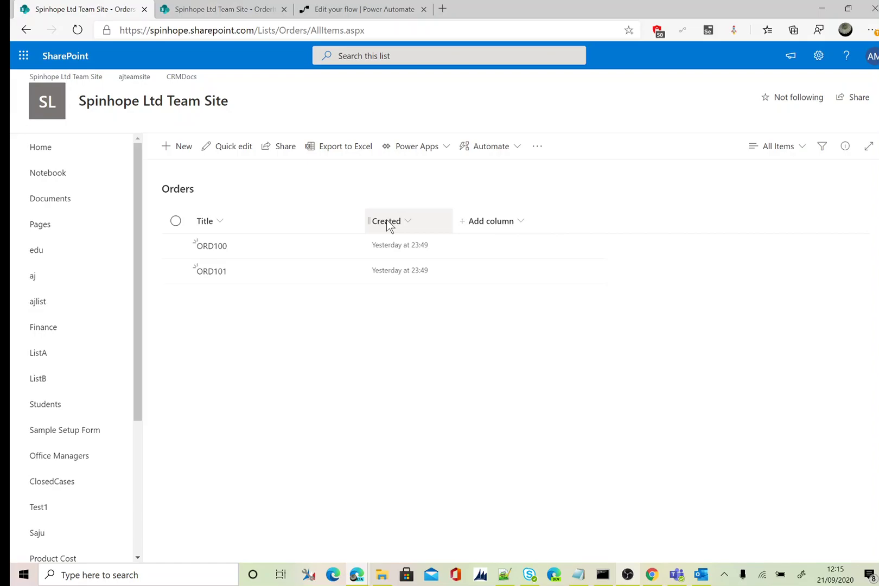
Add a Compose action using each item's Title, which wraps it in an Apply to each loop
{"action": "left_click", "coordinate": [343, 11]}
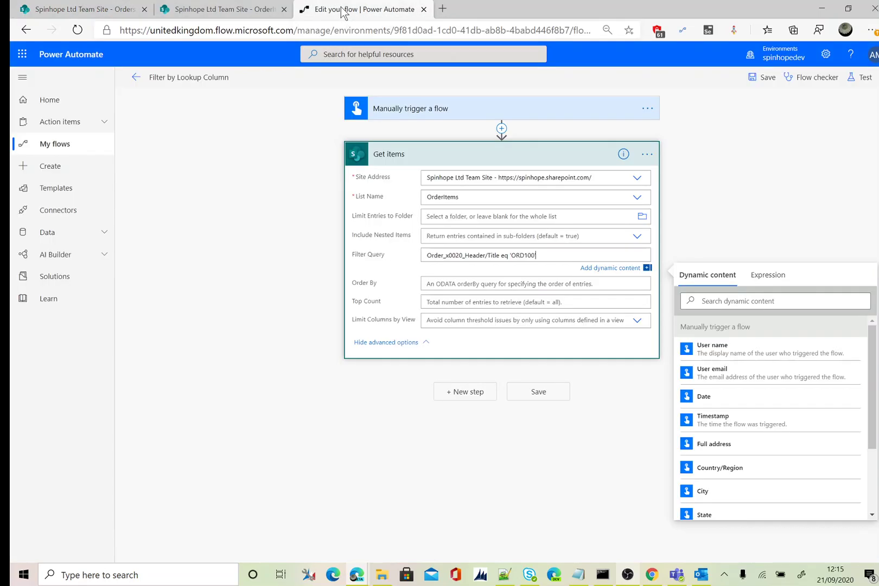
{"action": "left_click", "coordinate": [458, 393]}
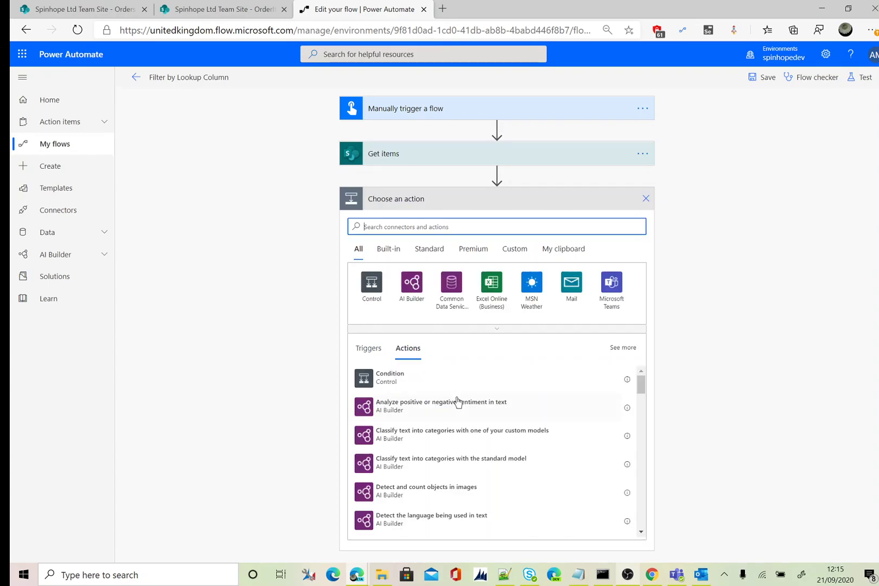
{"action": "type", "text": "compose"}
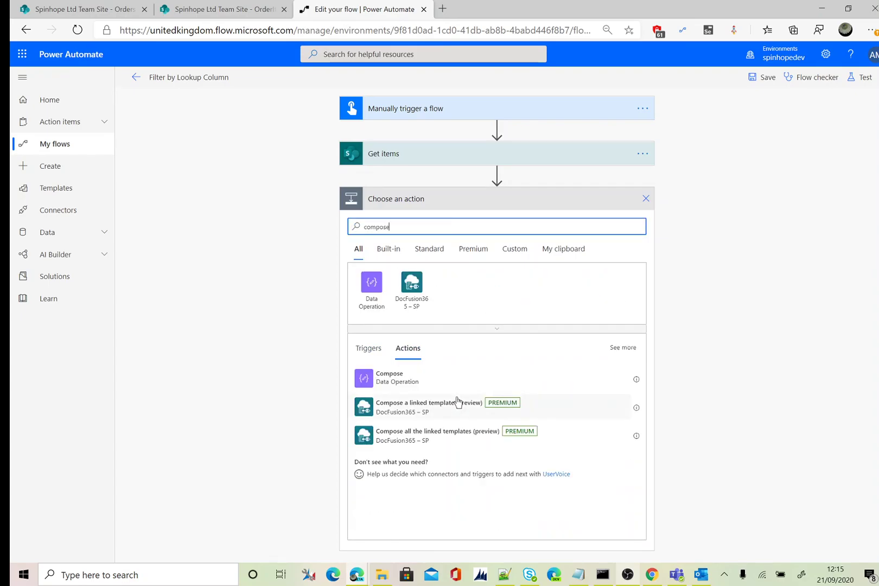
{"action": "left_click", "coordinate": [389, 380]}
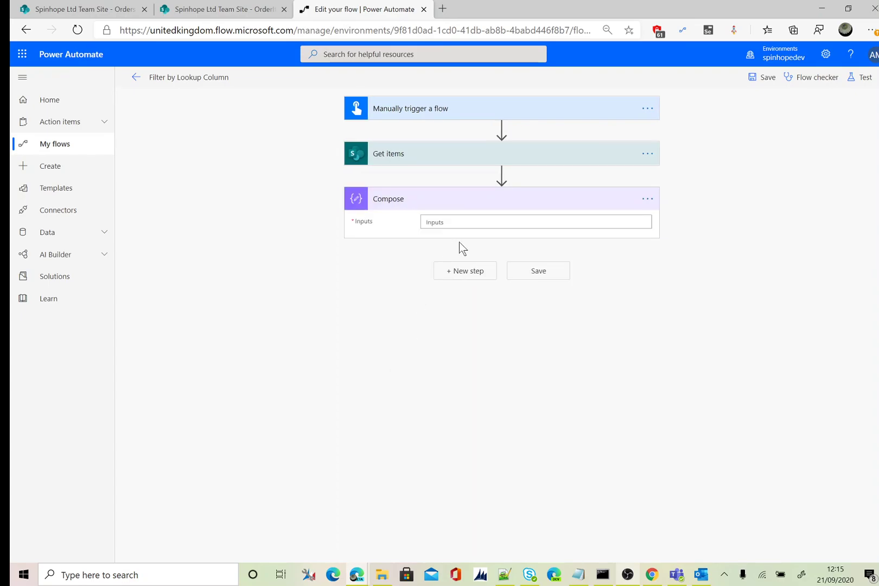
{"action": "left_click", "coordinate": [775, 268]}
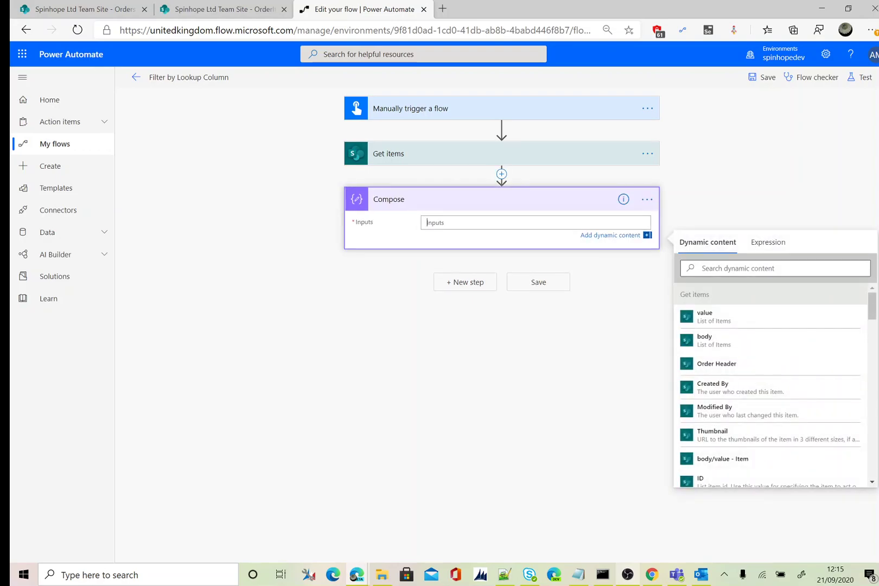
{"action": "type", "text": "Title"}
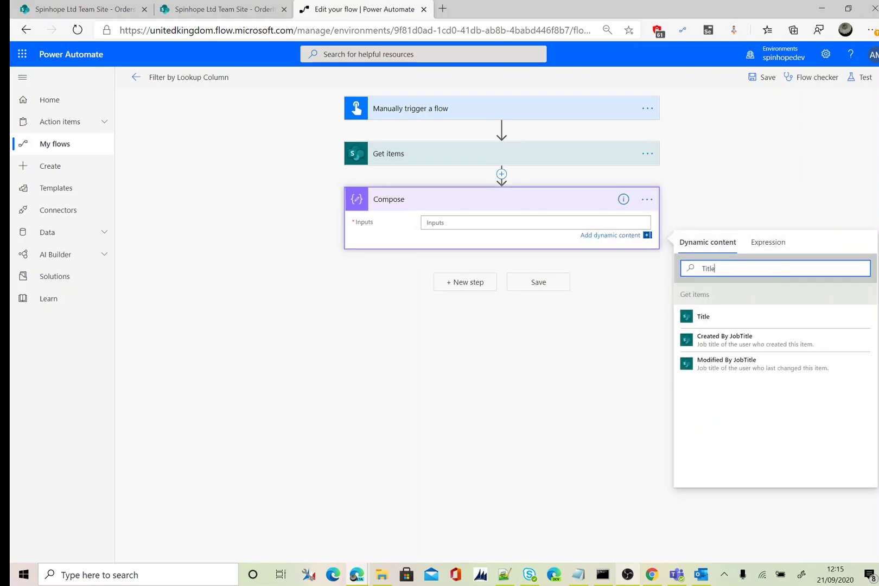
{"action": "left_click", "coordinate": [703, 320]}
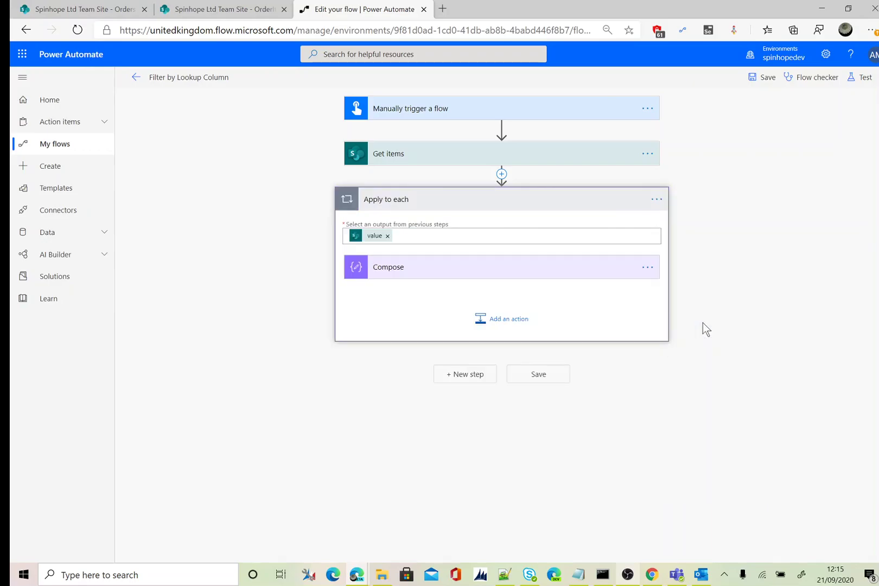
Save and test the flow with a manual run, then open its run results
{"action": "left_click", "coordinate": [860, 78]}
{"action": "left_click", "coordinate": [748, 151]}
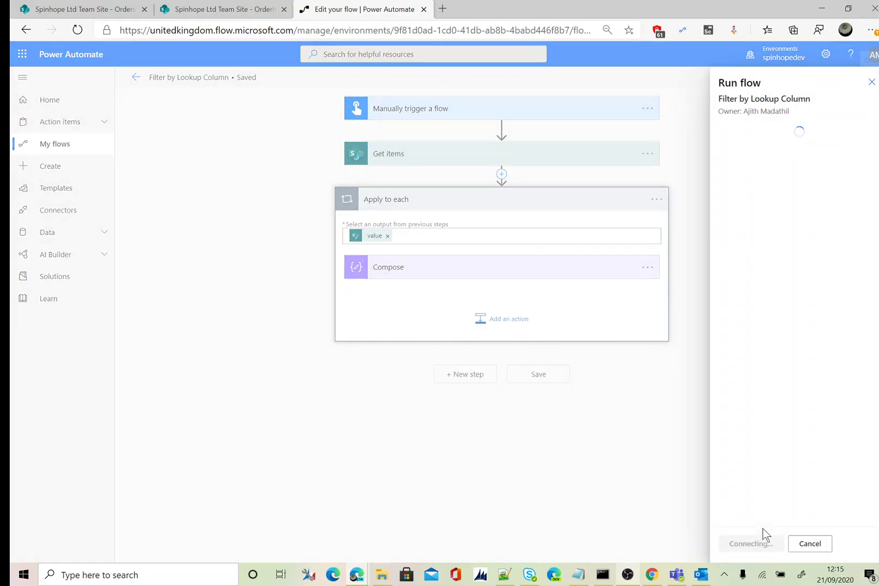
{"action": "left_click", "coordinate": [749, 545]}
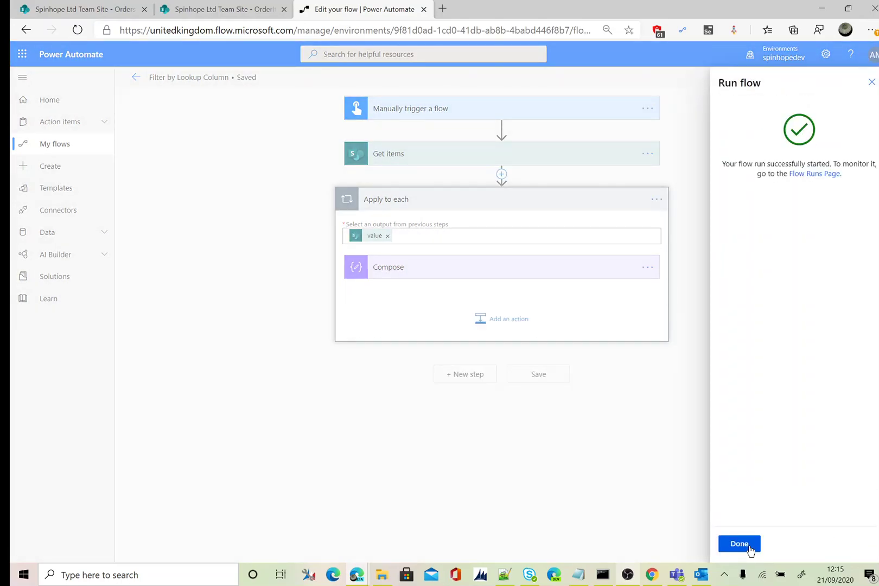
{"action": "left_click", "coordinate": [739, 545]}
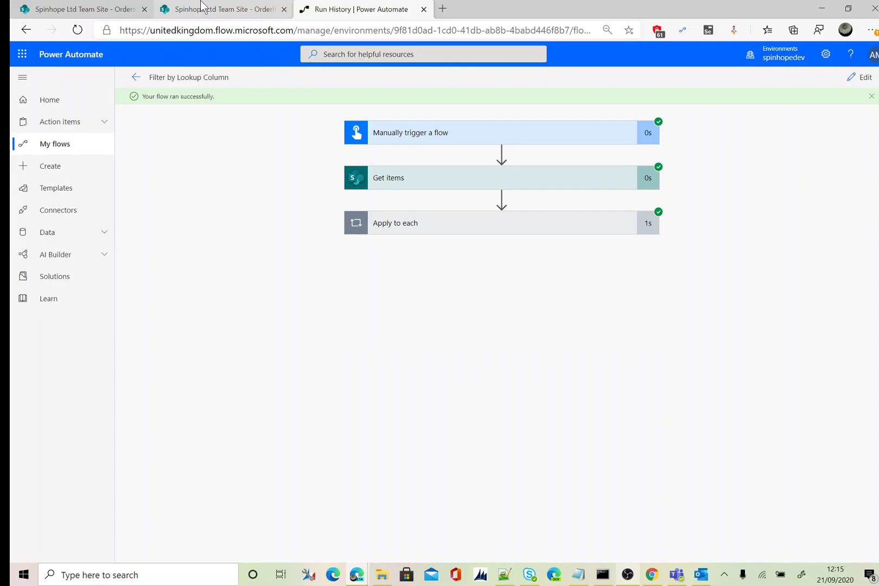
{"action": "left_click", "coordinate": [242, 9]}
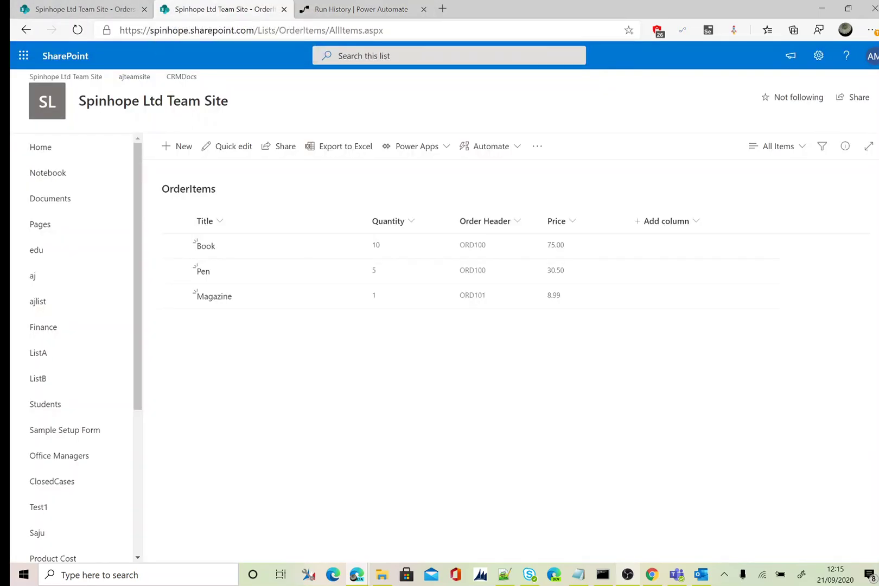
{"action": "left_click", "coordinate": [241, 246]}
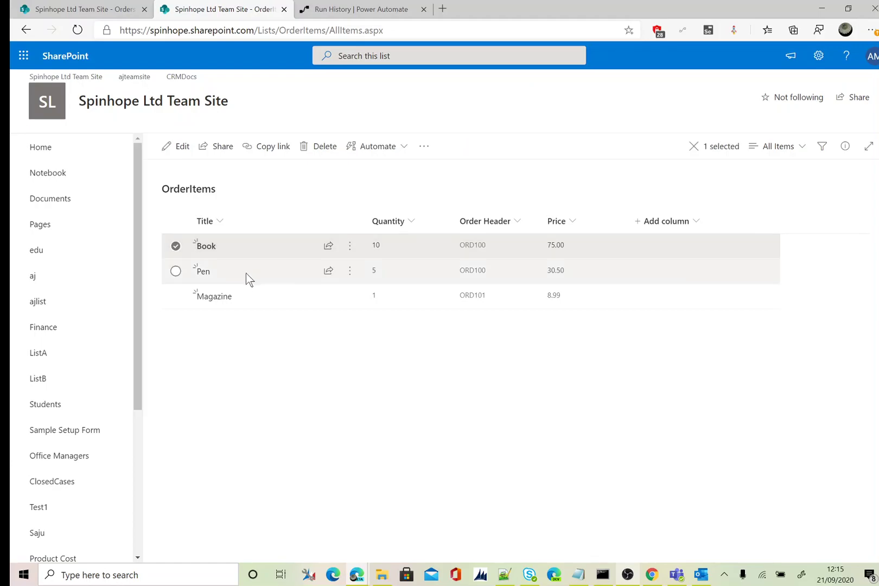
{"action": "left_click", "coordinate": [246, 272]}
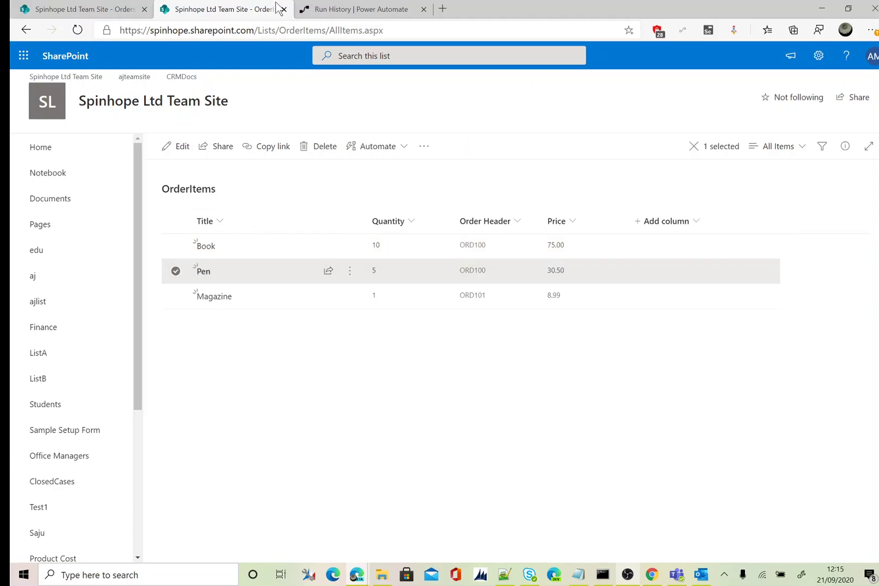
{"action": "left_click", "coordinate": [384, 14]}
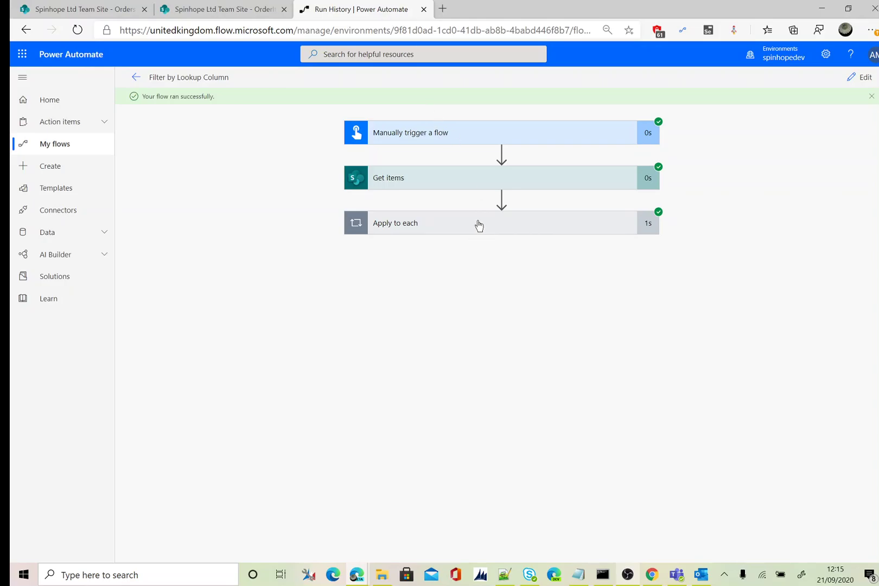
Expand Apply to each and Compose to see iteration 1 output Book and iteration 2 Pen
{"action": "left_click", "coordinate": [447, 231]}
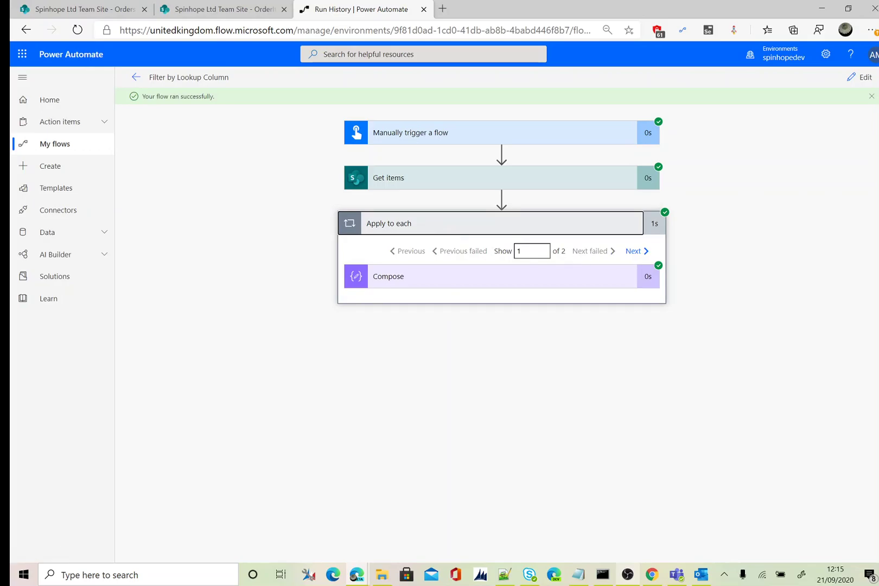
{"action": "left_click", "coordinate": [505, 273]}
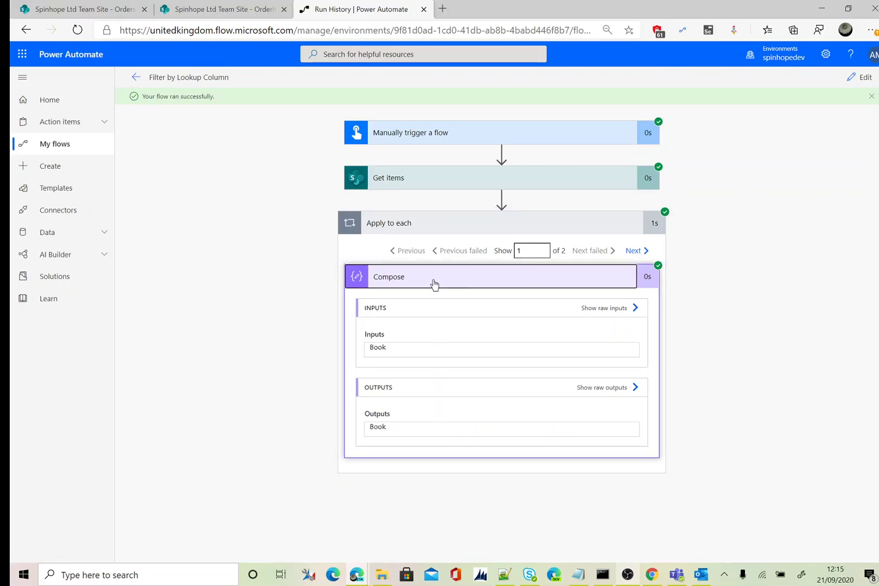
{"action": "left_click", "coordinate": [642, 251]}
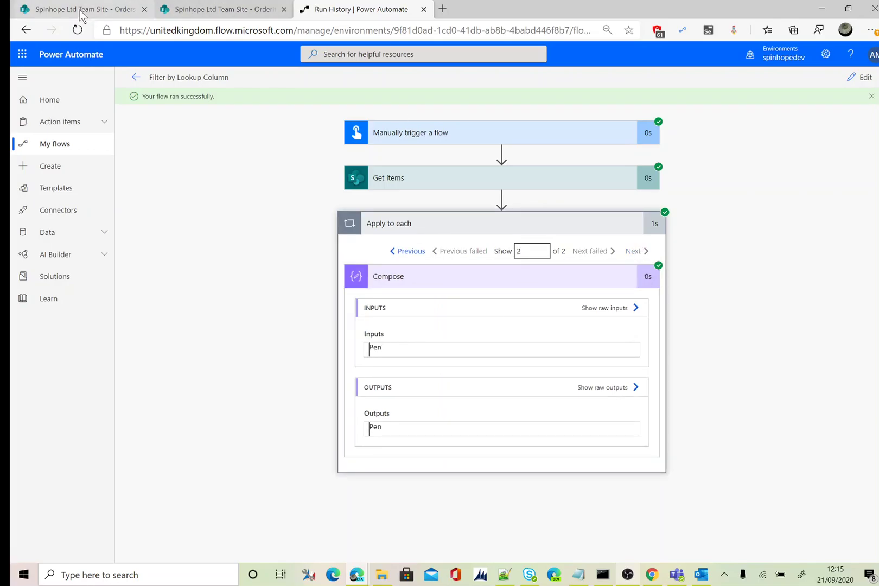
Compare against the Book and Pen items in the OrderItems list, then return to the run history
{"action": "left_click", "coordinate": [267, 15]}
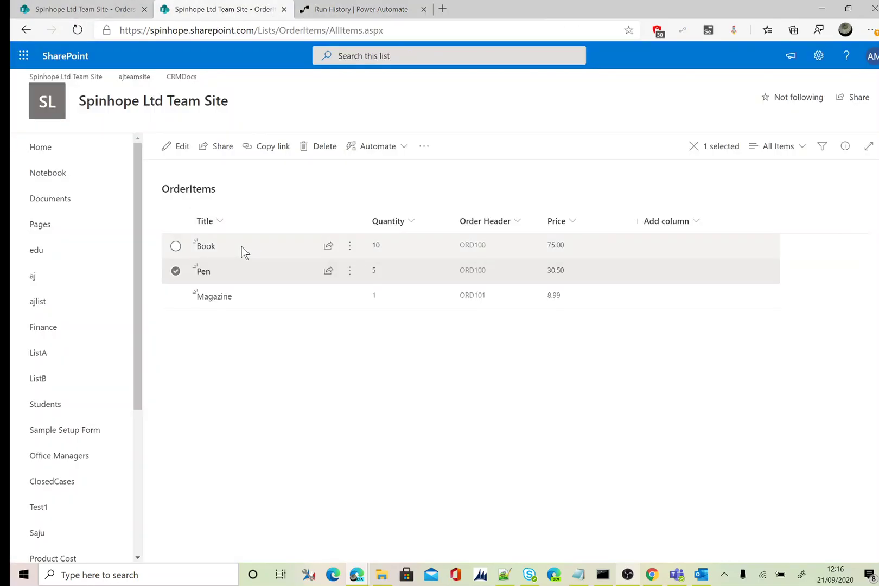
{"action": "left_click", "coordinate": [242, 246]}
{"action": "left_click", "coordinate": [244, 273]}
{"action": "left_click", "coordinate": [334, 9]}
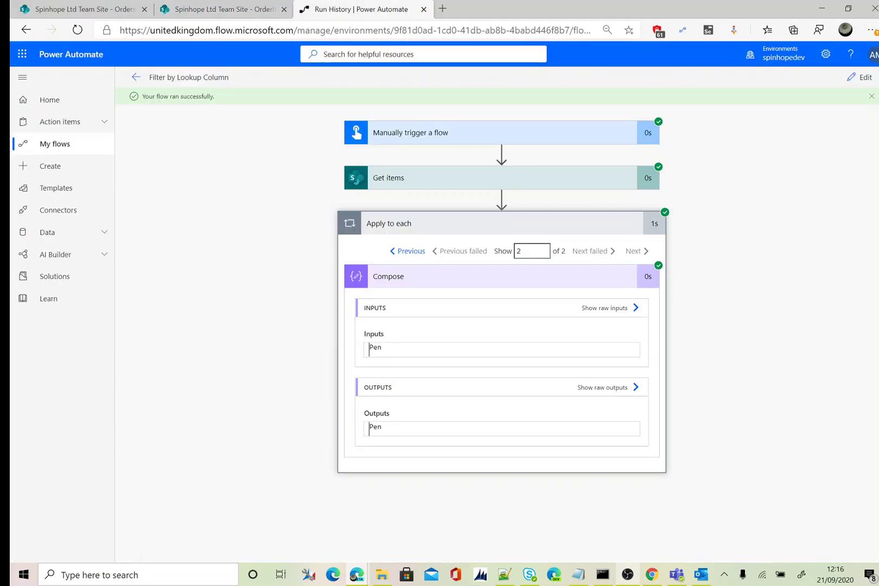
Switch the run to edit mode and expand Get items to show its Order_x0020_Header/Title eq 'ORD100' filter
{"action": "left_click", "coordinate": [858, 79]}
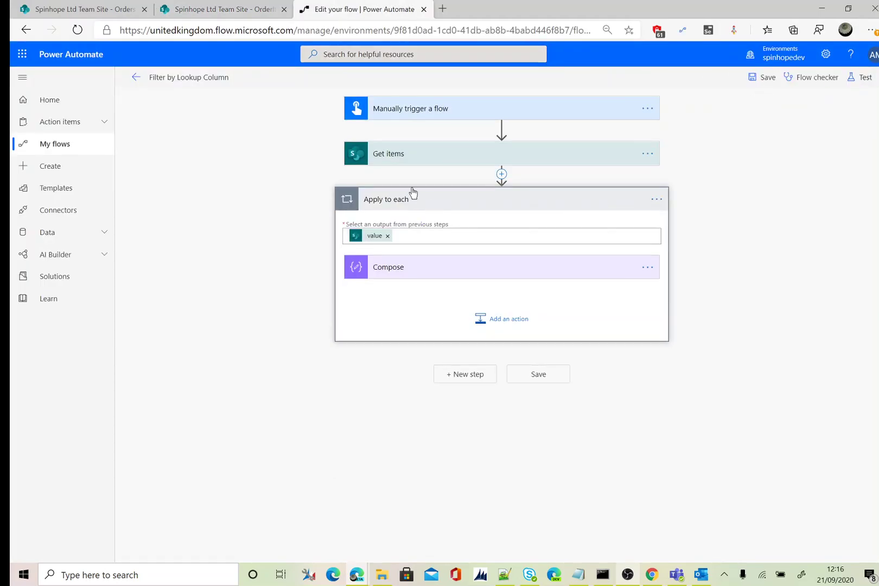
{"action": "left_click", "coordinate": [403, 165]}
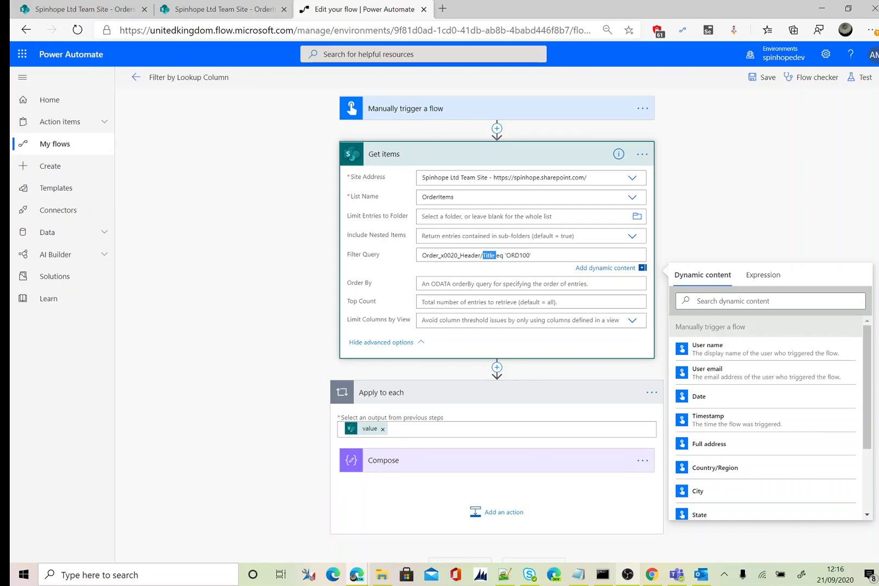
{"action": "left_click", "coordinate": [87, 10]}
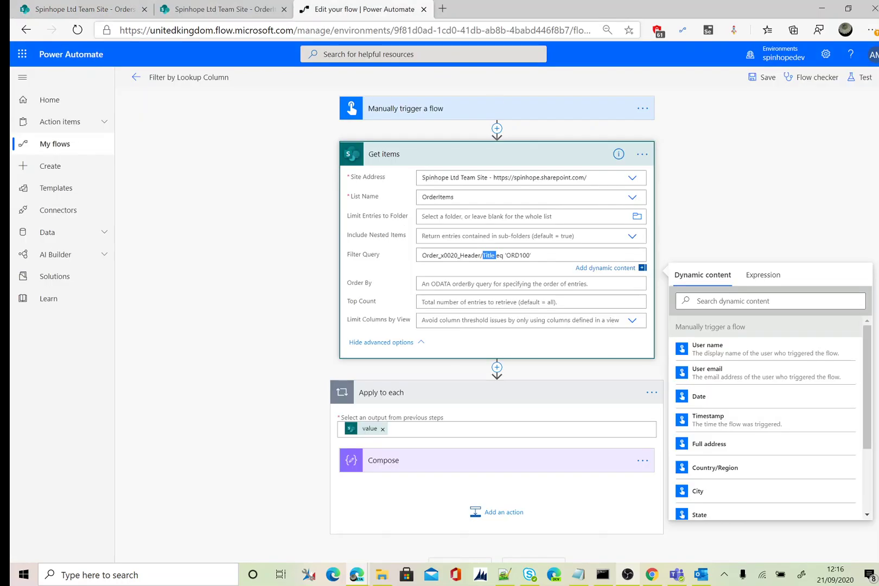
{"action": "left_click", "coordinate": [383, 10]}
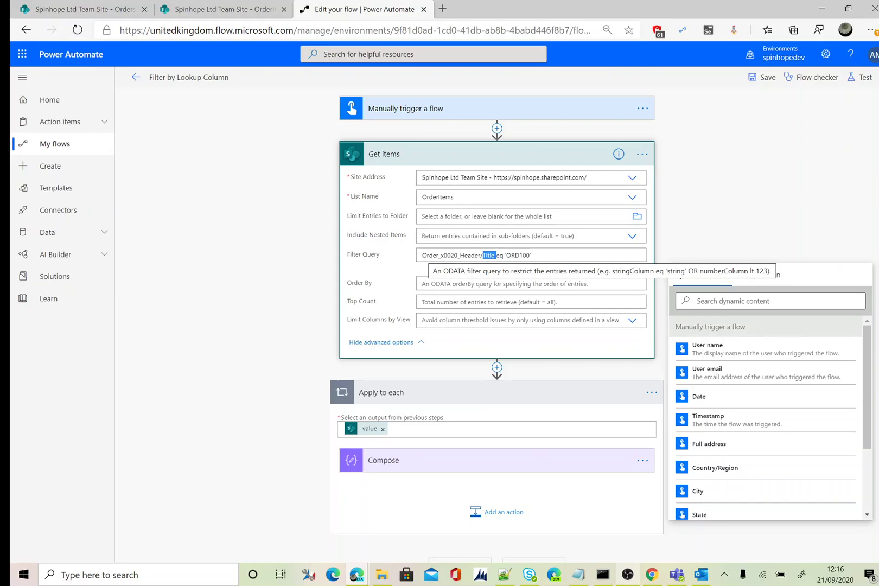
{"action": "left_click", "coordinate": [495, 255]}
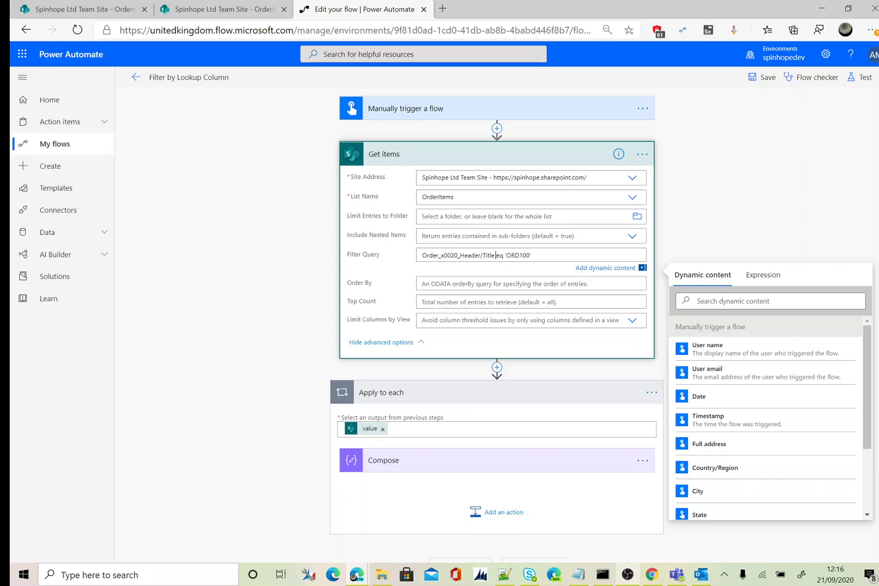
{"action": "double_click", "coordinate": [485, 255]}
{"action": "left_click", "coordinate": [531, 255]}
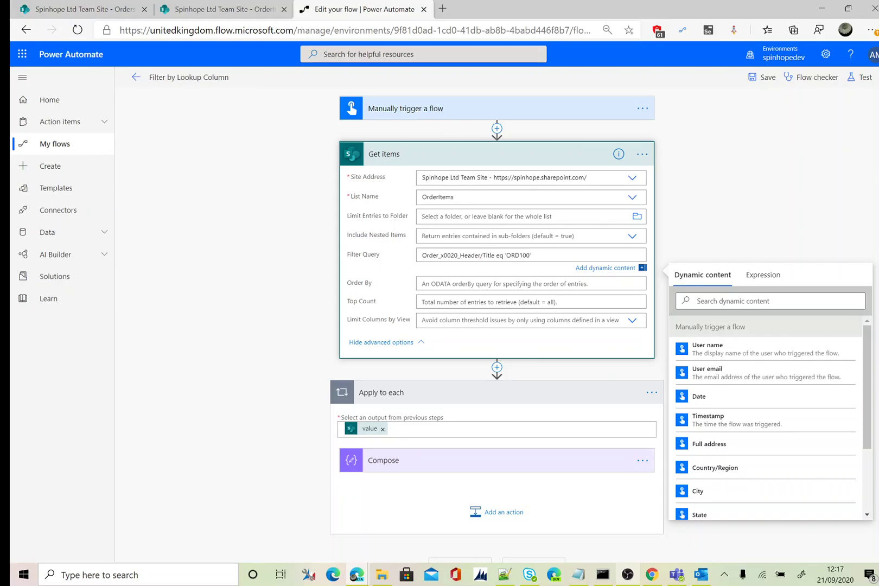